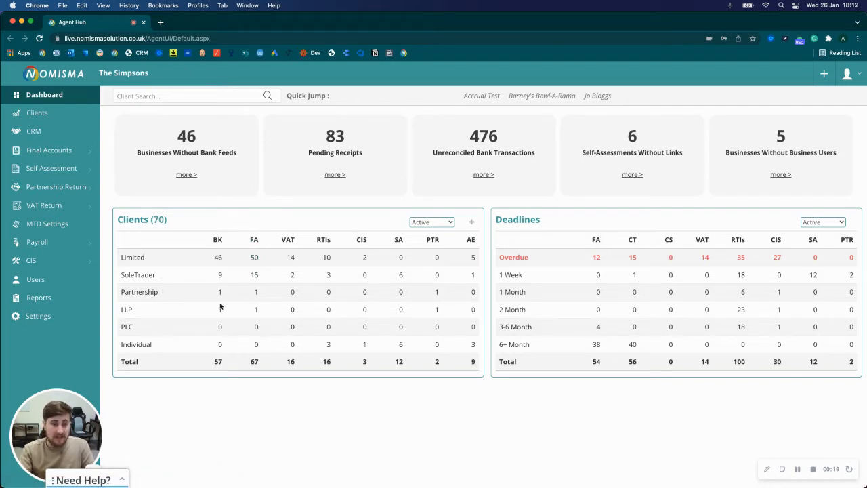
Open the final accounts documents of the limited company Barney's Bowl-A-Rama and start an eSign request
left_click(254, 257)
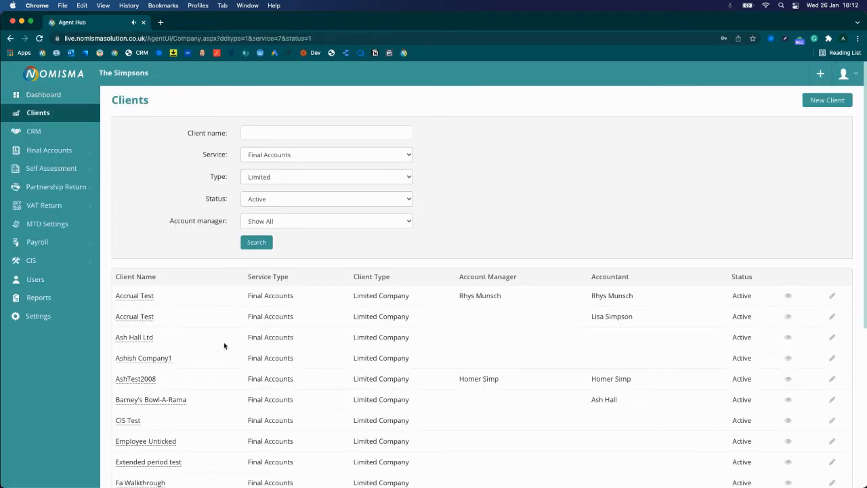
left_click(163, 400)
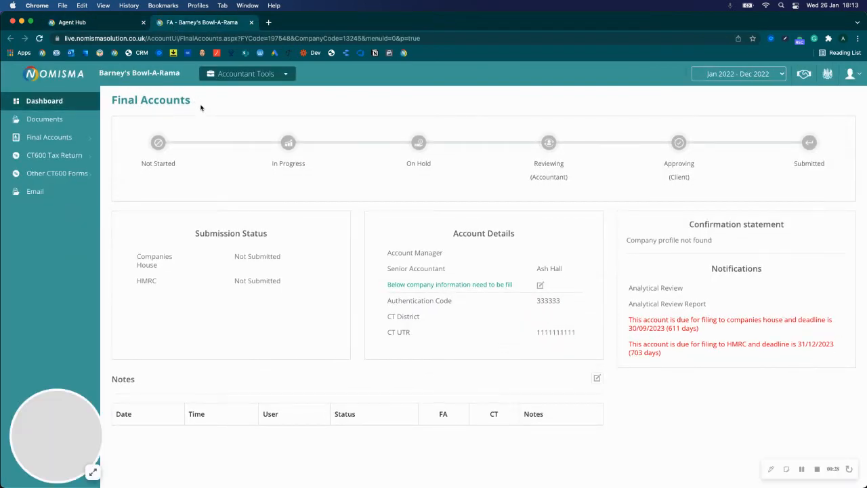
left_click(43, 120)
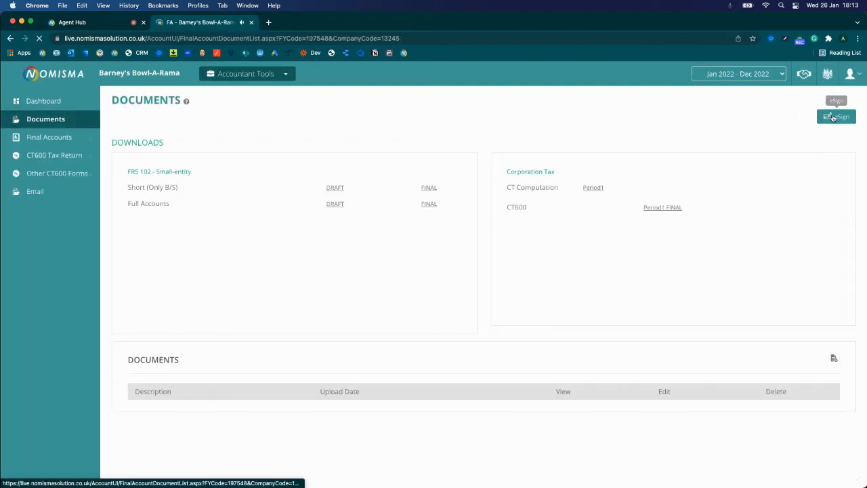
left_click(834, 117)
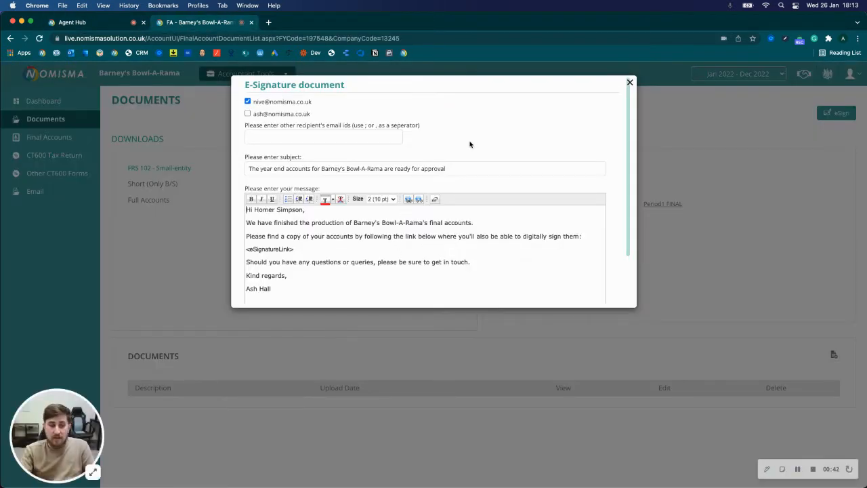
Review the e-signature message, switch the recipient to the second listed e-mail only, and send it with the Filleted Accounts, Full Accounts and CT600 attached
scroll(436, 232, "down", 2)
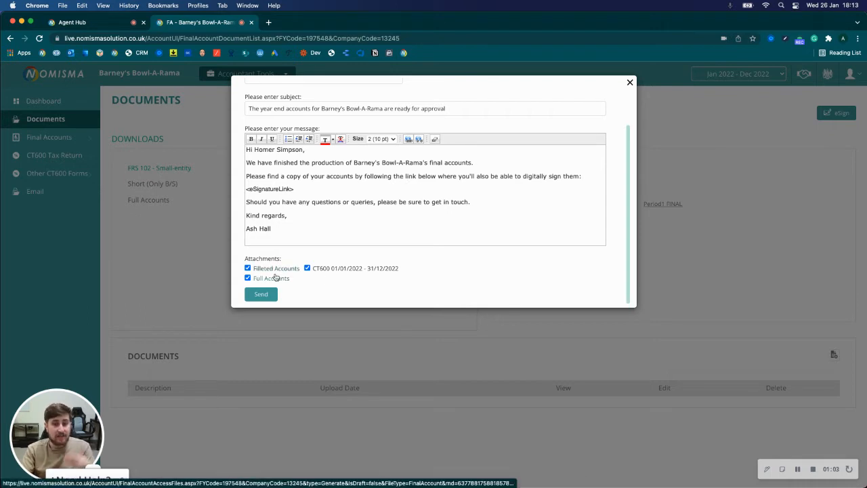
scroll(315, 239, "up", 3)
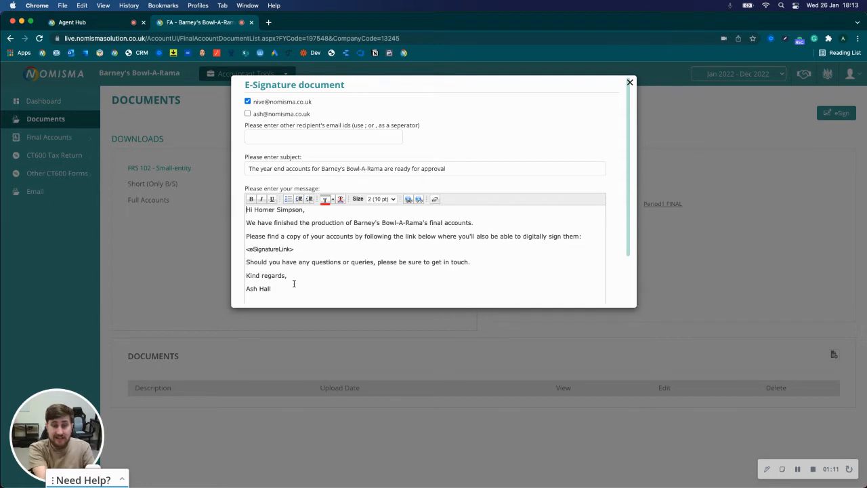
left_click_drag(299, 251, 247, 250)
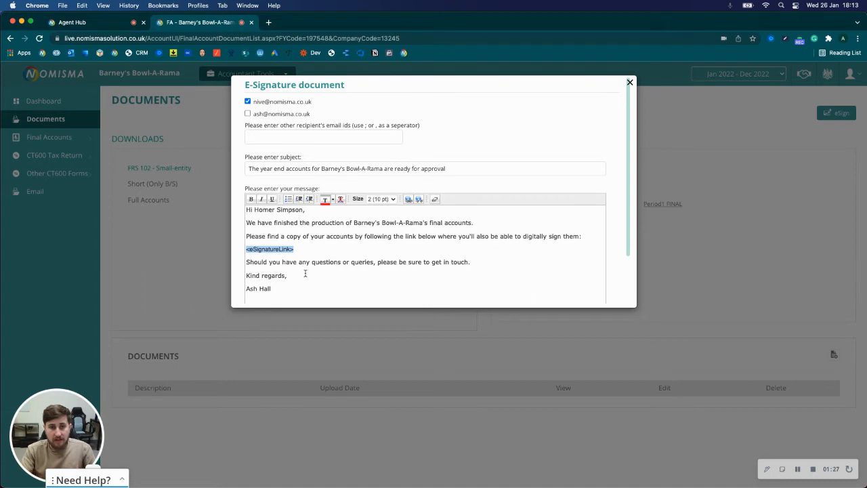
left_click(256, 105)
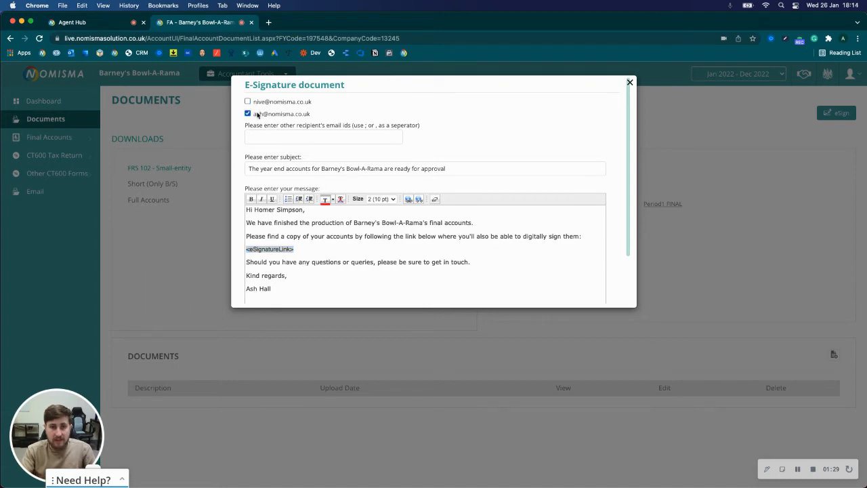
scroll(435, 226, "down", 2)
left_click(263, 297)
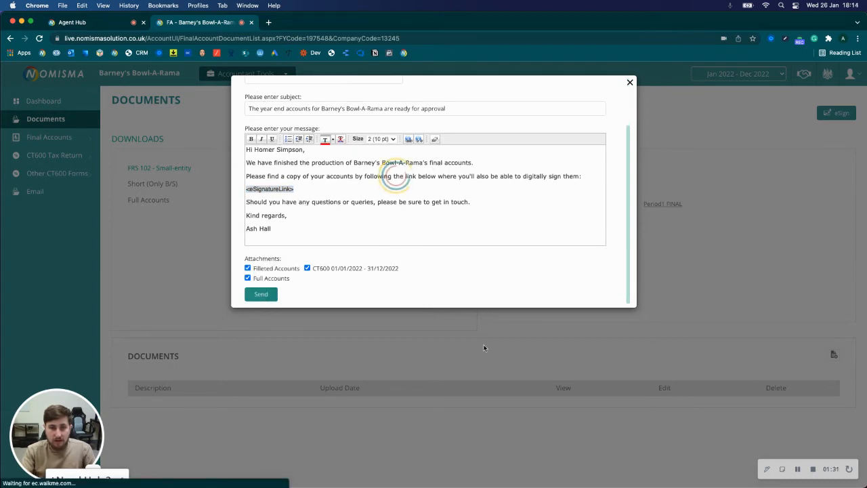
left_click(801, 470)
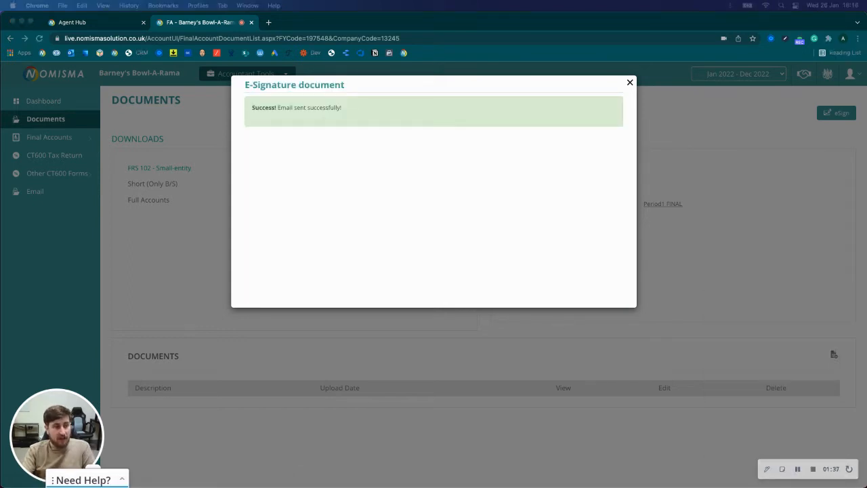
Open the Full Accounts signing link from the approval e-mail and review the pages up to the Director's Report signature field
left_click_drag(0, 93, 441, 66)
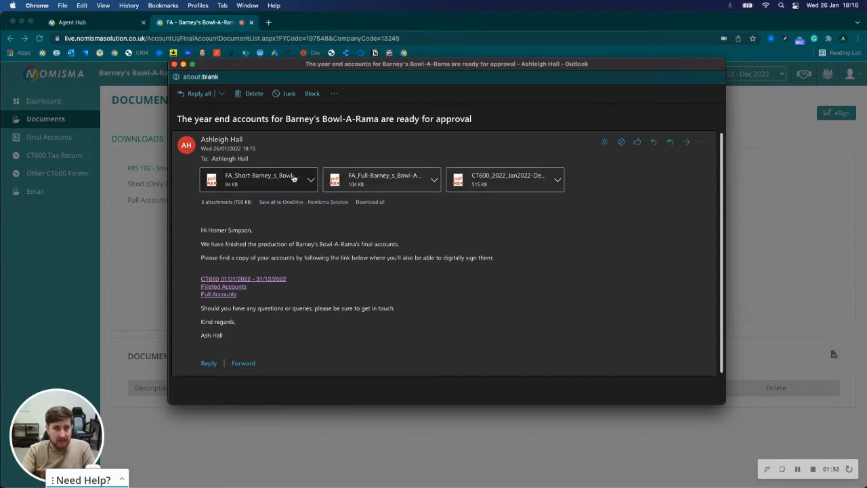
left_click_drag(373, 70, 0, 71)
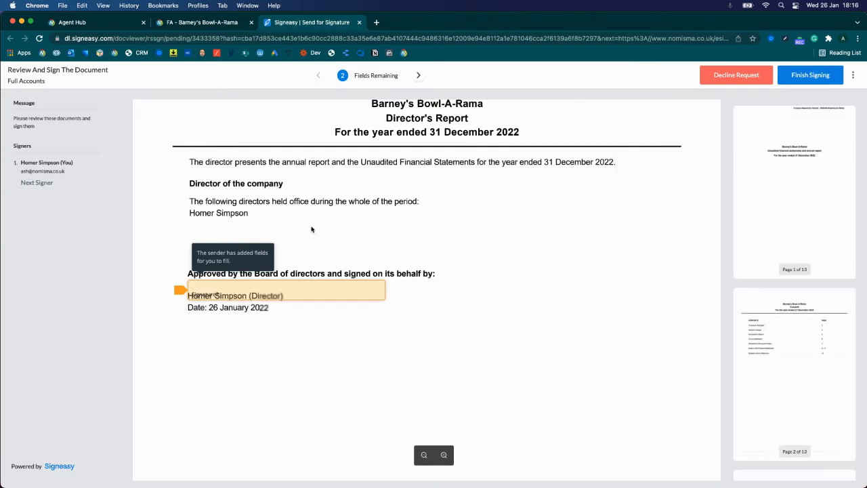
scroll(554, 236, "down", 5)
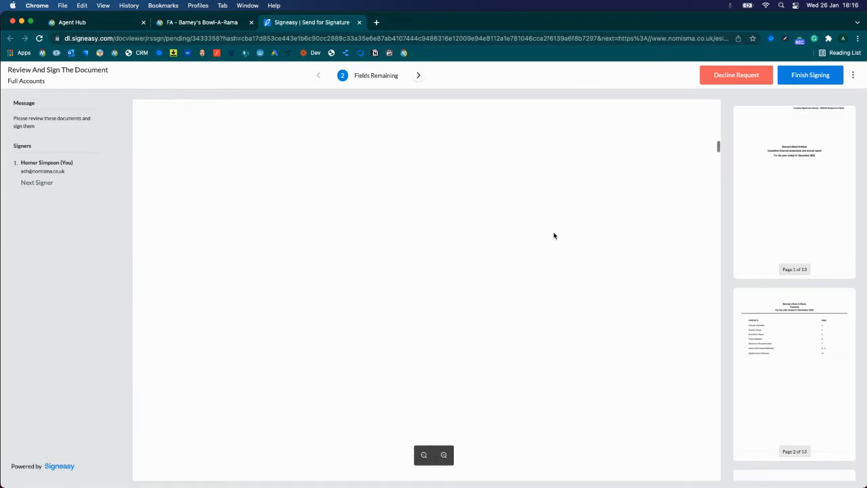
scroll(554, 235, "up", 5)
scroll(409, 293, "down", 5)
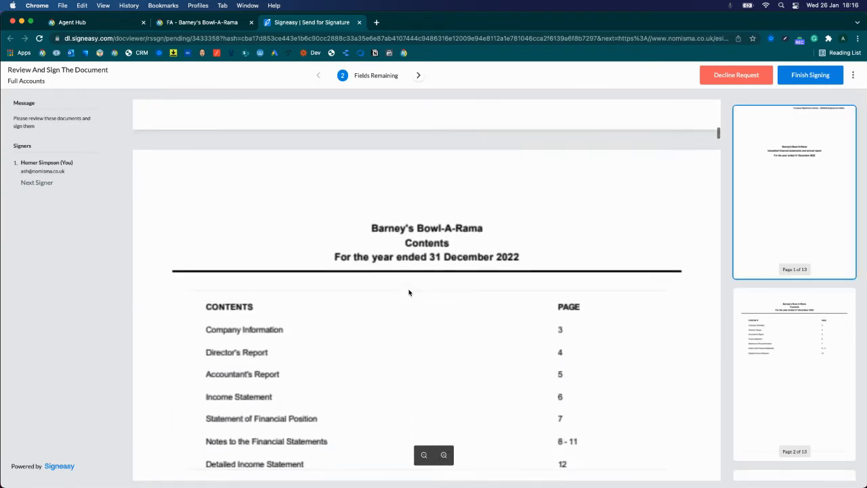
scroll(408, 293, "down", 5)
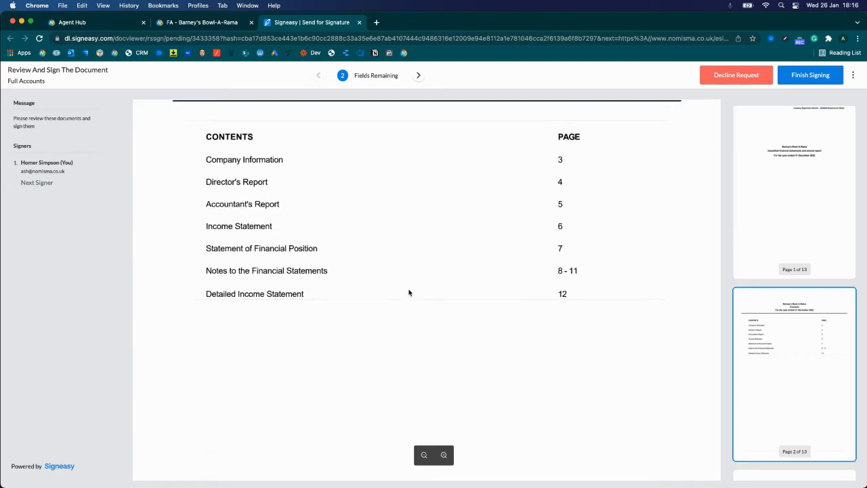
scroll(408, 293, "down", 10)
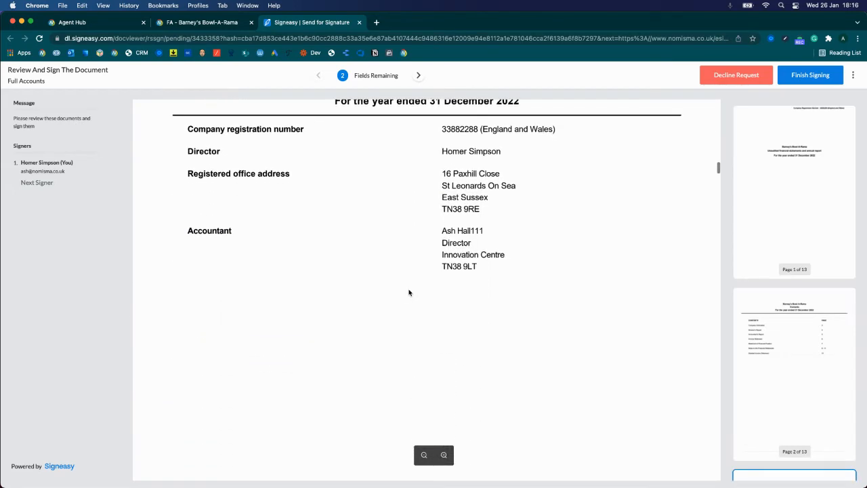
scroll(408, 292, "up", 2)
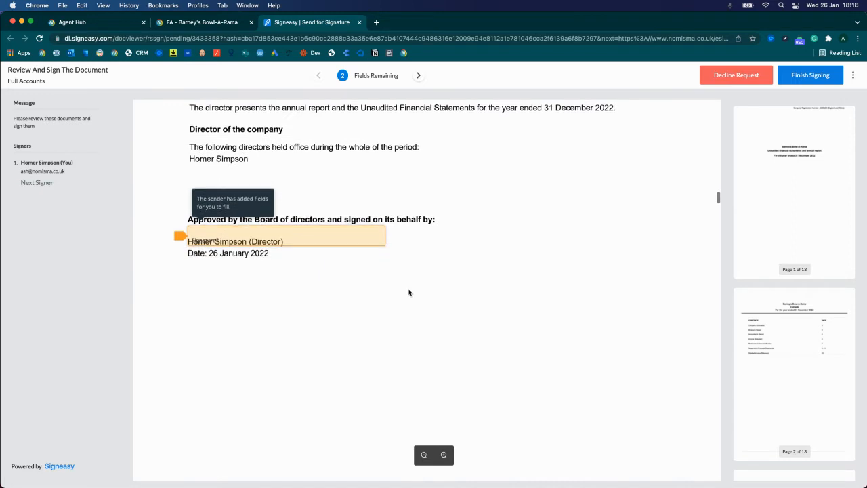
Sign the Director's Report field and replace the default signature with the typed director's name in the first handwriting style
left_click(337, 249)
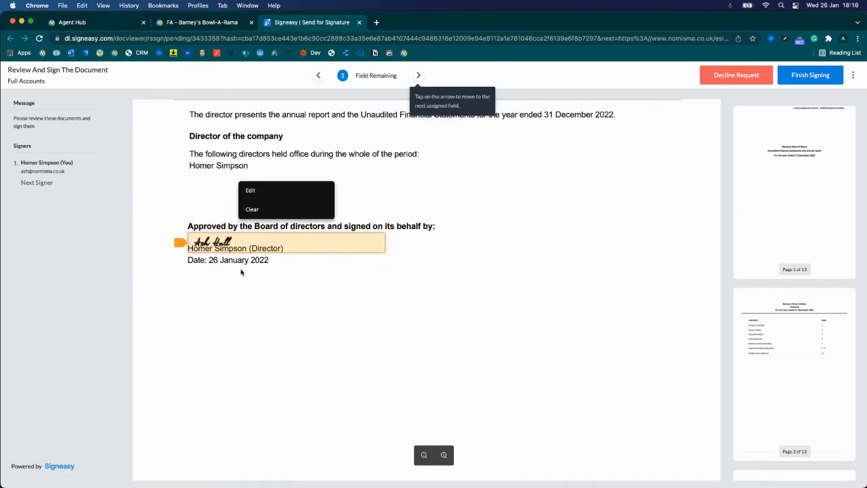
left_click(246, 314)
left_click(222, 247)
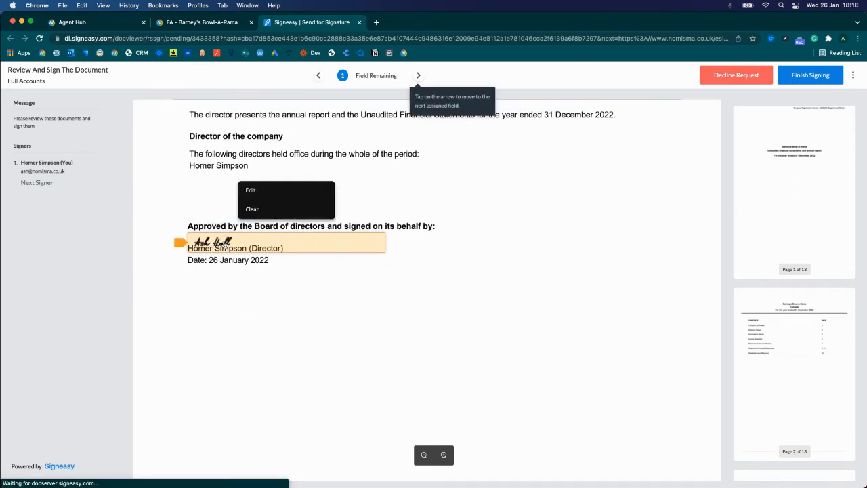
left_click(250, 191)
mouse_move(389, 197)
left_mouse_down()
mouse_move(366, 204)
mouse_move(395, 215)
left_mouse_up()
left_click(377, 140)
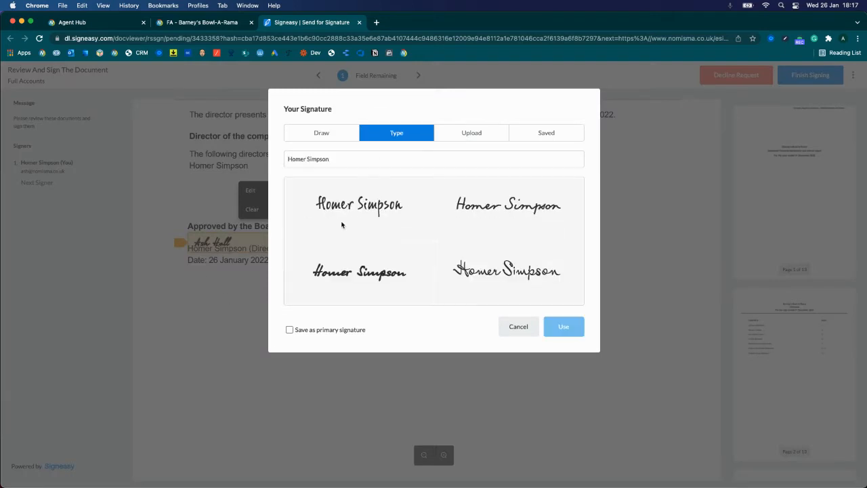
left_click(336, 232)
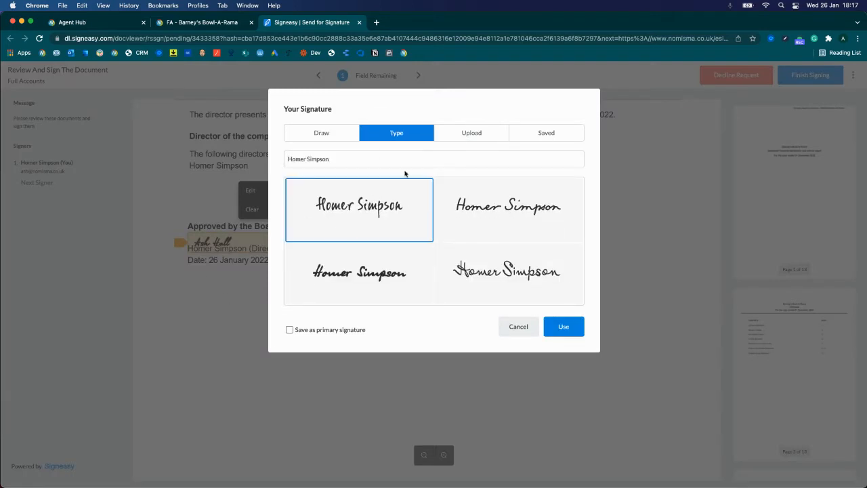
left_click(482, 138)
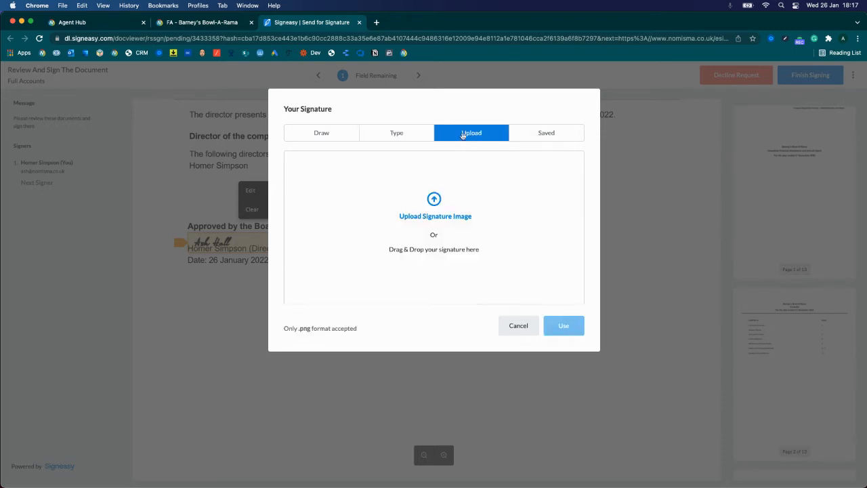
left_click(407, 135)
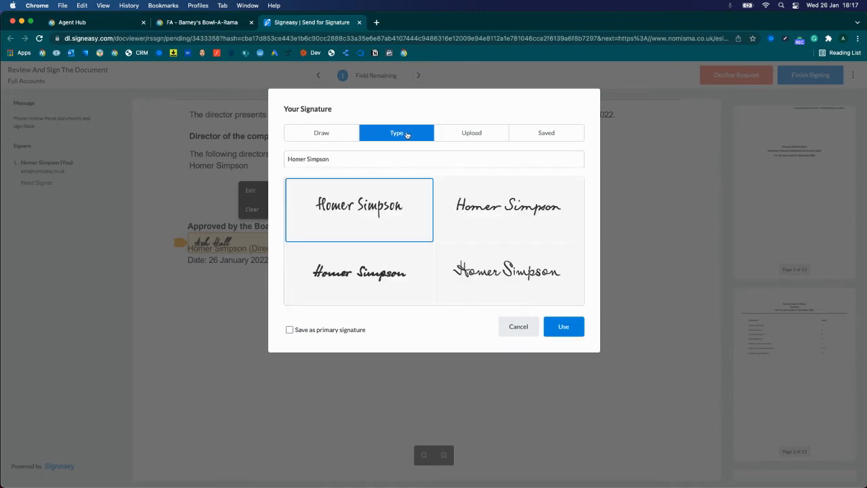
left_click(558, 328)
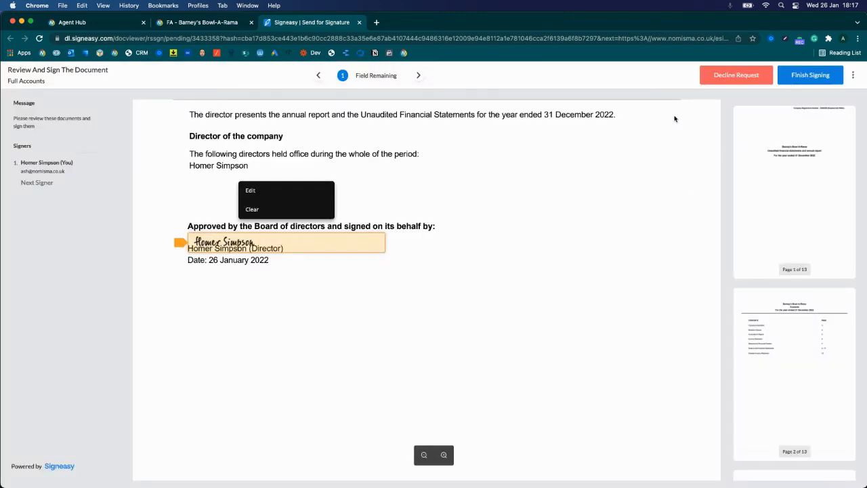
Sign the remaining field below the Board approval date, then finish signing and agree to the electronic signature terms
left_click(418, 75)
left_click(374, 290)
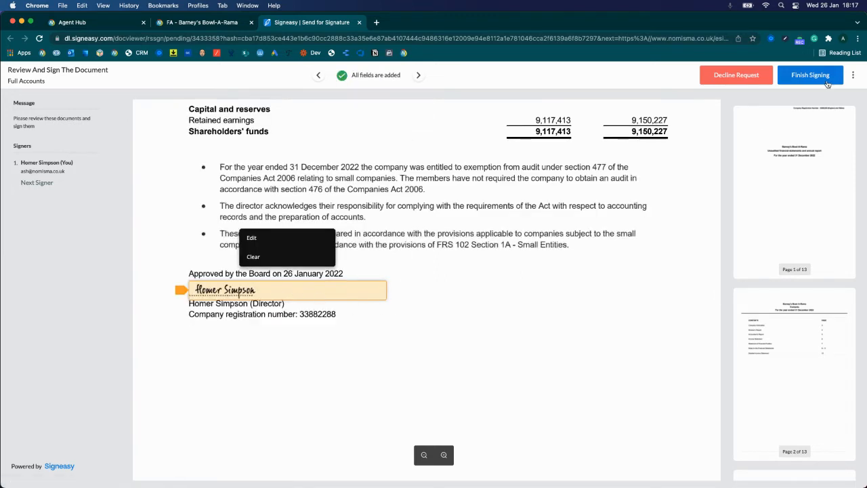
left_click(806, 78)
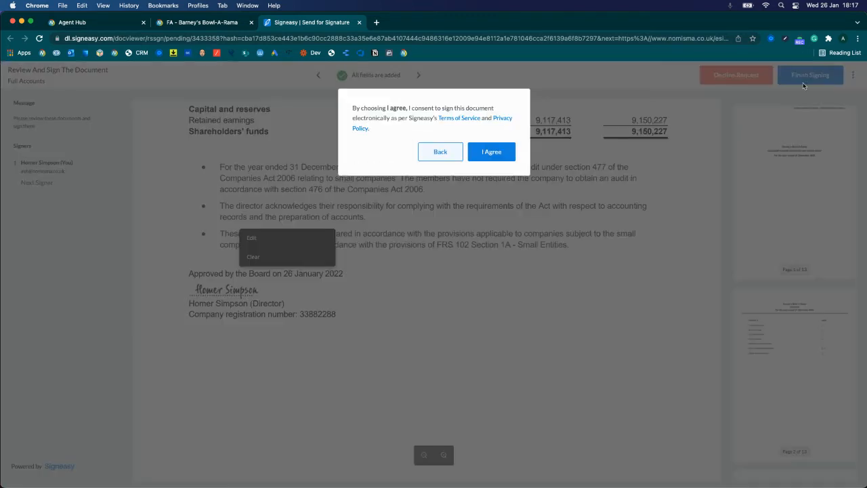
left_click(493, 153)
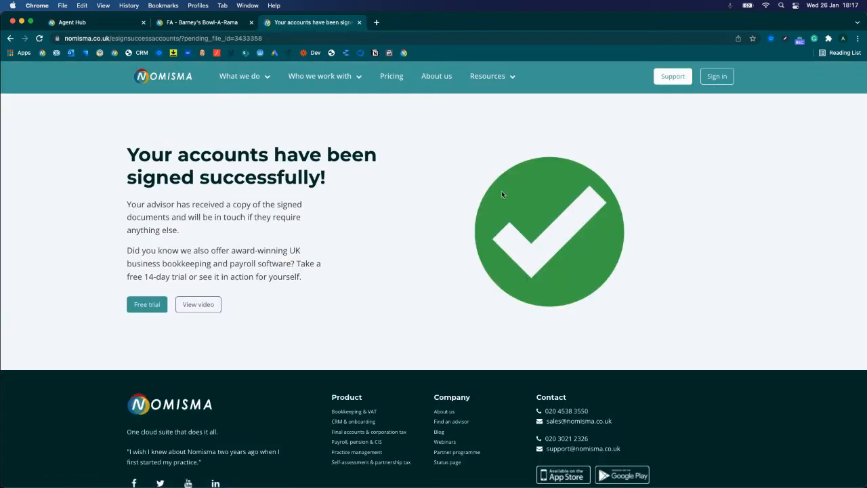
Close the E-Signature dialog and the signing success page, and check the Documents list of Barney's Bowl-A-Rama
left_click(180, 26)
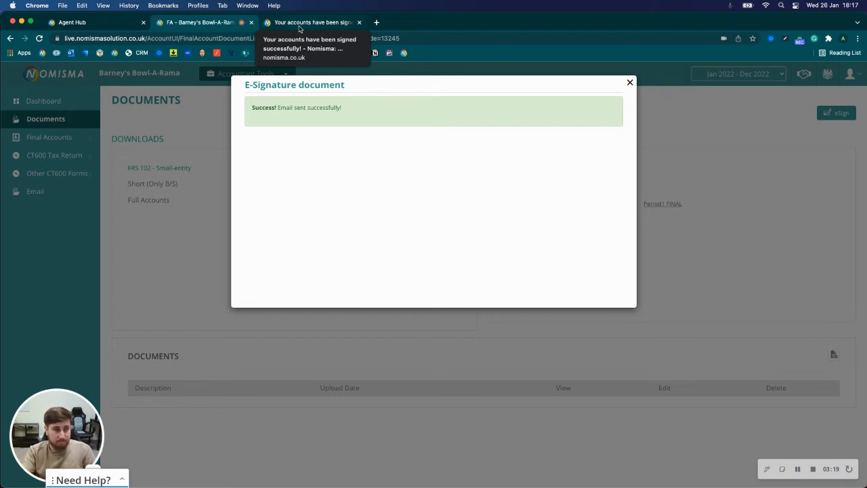
left_click(629, 83)
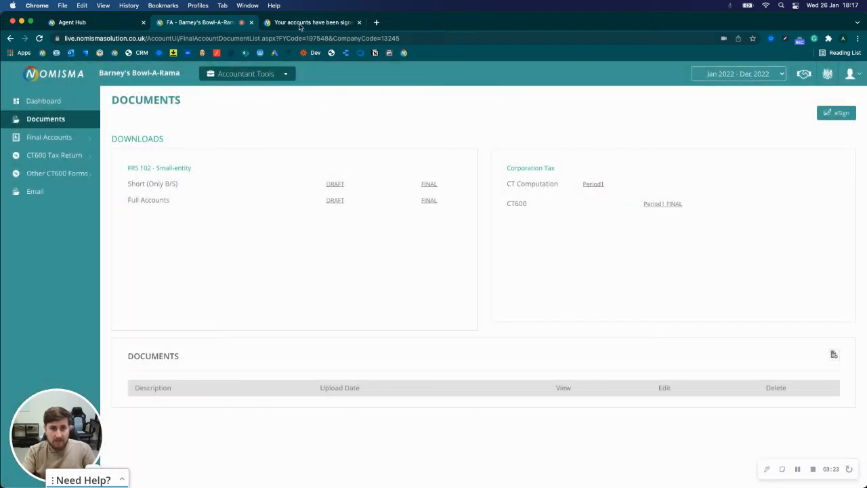
left_click(300, 24)
left_click_drag(139, 155, 452, 295)
left_click(367, 221)
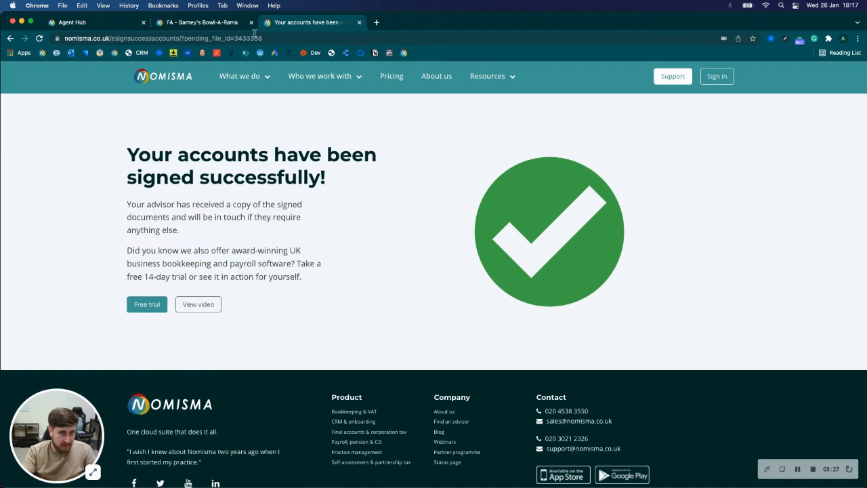
left_click(192, 23)
left_click(358, 22)
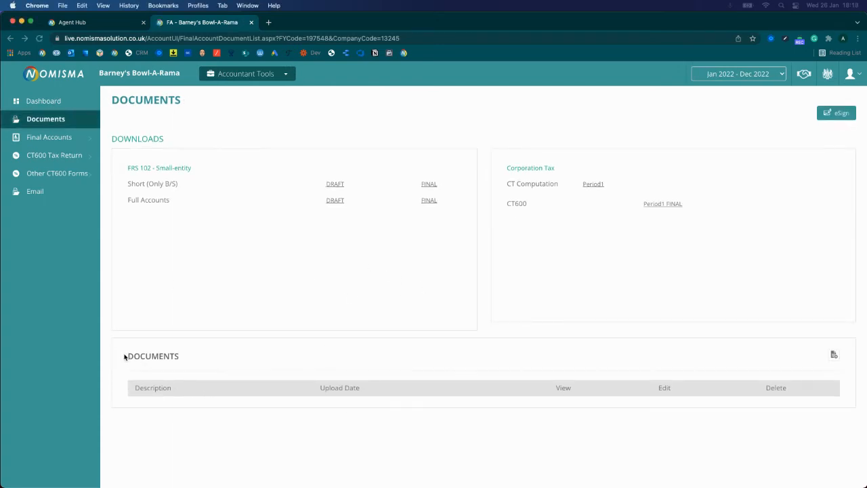
left_click_drag(129, 356, 693, 397)
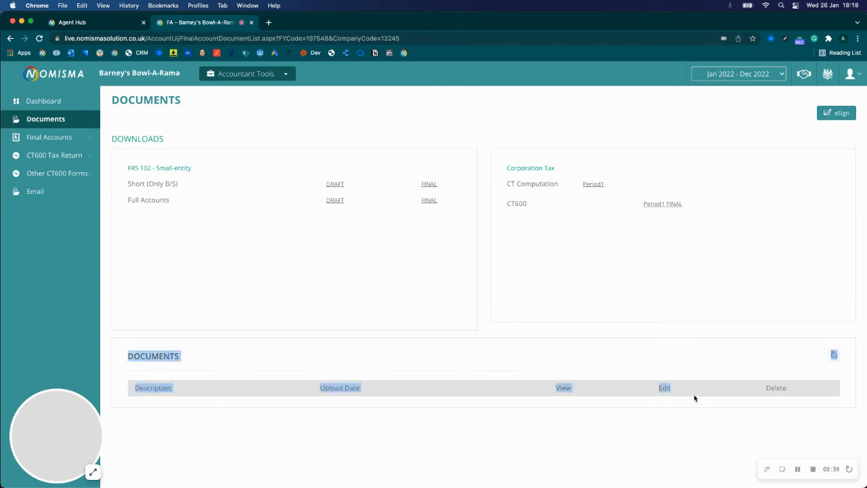
left_click(691, 399)
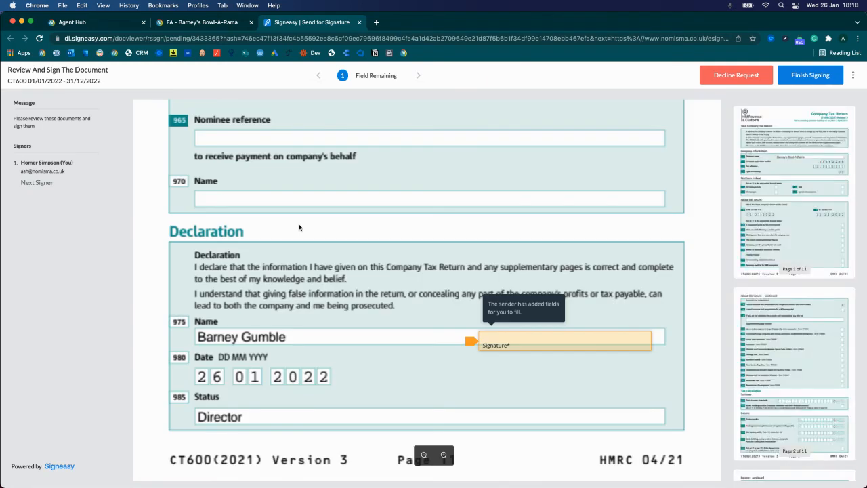
Open the decline request form for the CT600, look over the reason for declining field, and cancel without declining
left_click(721, 81)
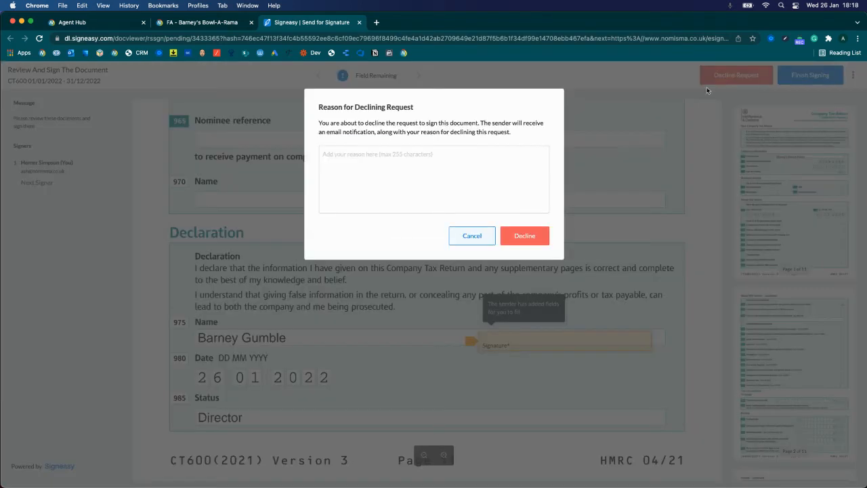
left_click_drag(321, 107, 512, 146)
left_click(378, 165)
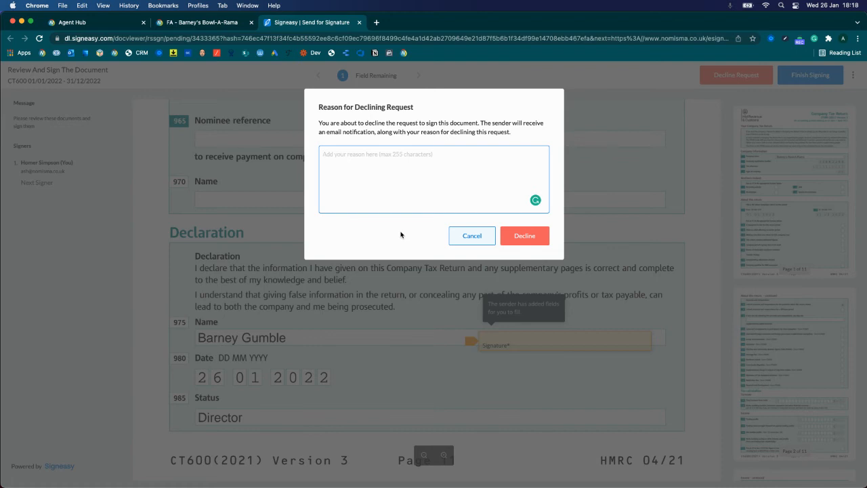
left_click(455, 236)
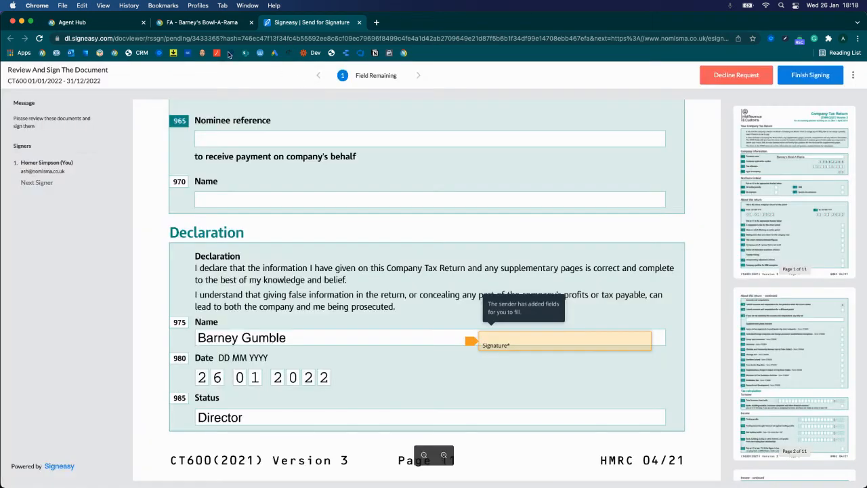
Refresh the Documents page of Barney's Bowl-A-Rama and check the signed accounts file and its upload date
left_click(211, 25)
key("super+r")
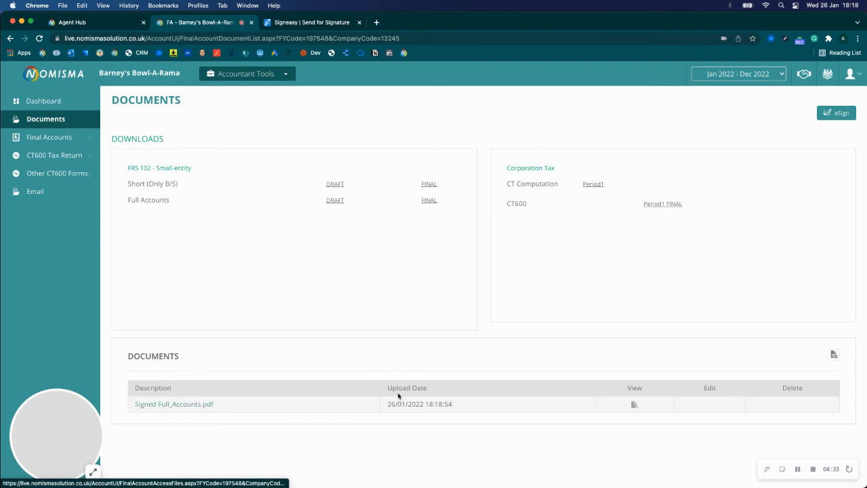
left_click_drag(407, 408, 459, 407)
left_click(453, 416)
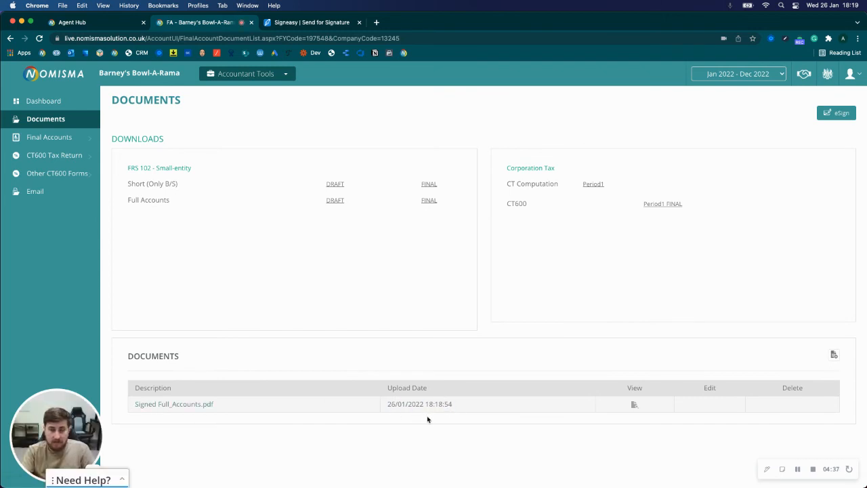
Open Signed Full_Accounts.pdf, check the signature in the Director's Report and the following pages, and close the file
left_click(198, 406)
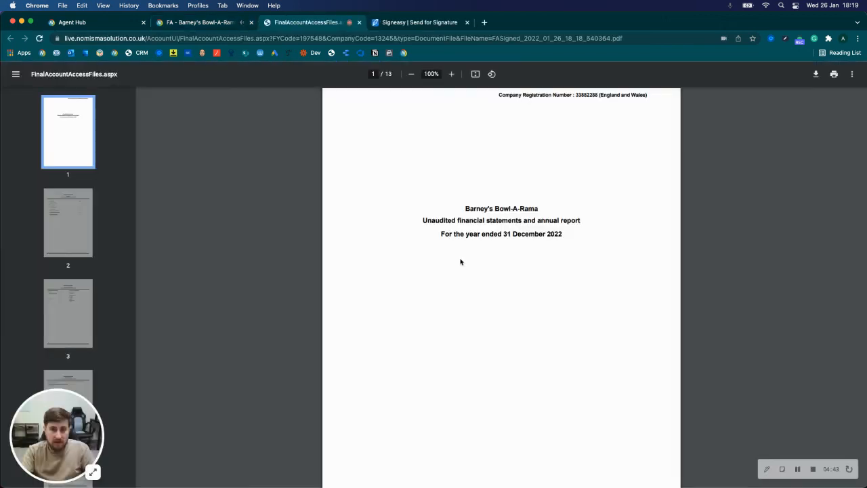
scroll(435, 298, "down", 20)
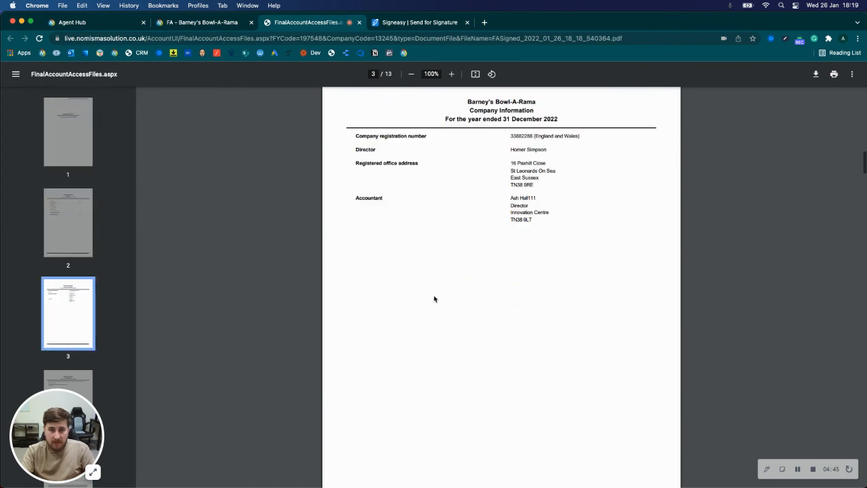
scroll(434, 299, "down", 5)
left_click_drag(355, 321, 397, 315)
left_click(397, 315)
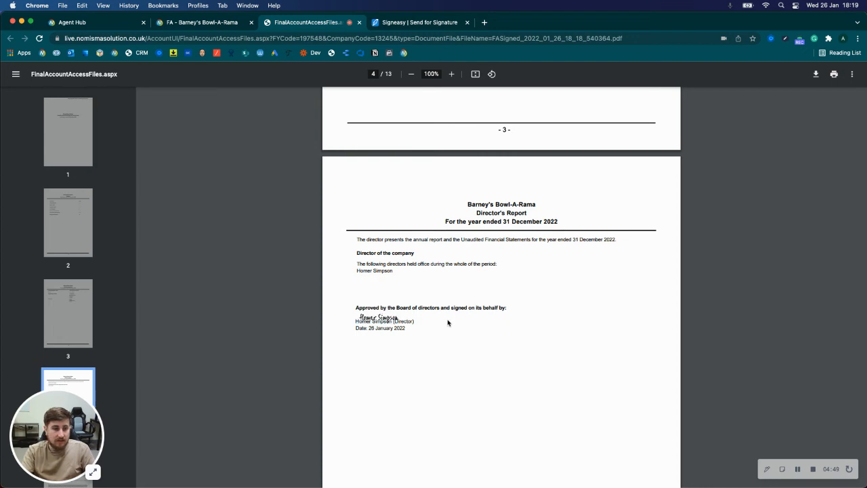
scroll(447, 322, "down", 12)
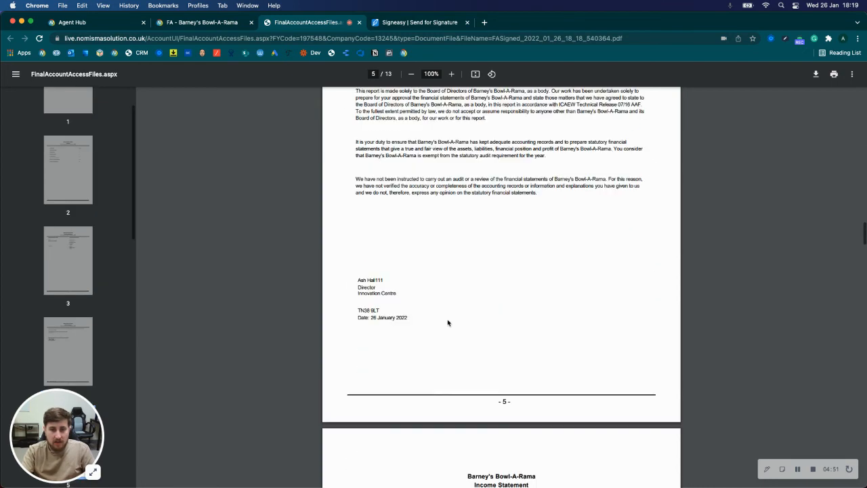
left_click(207, 23)
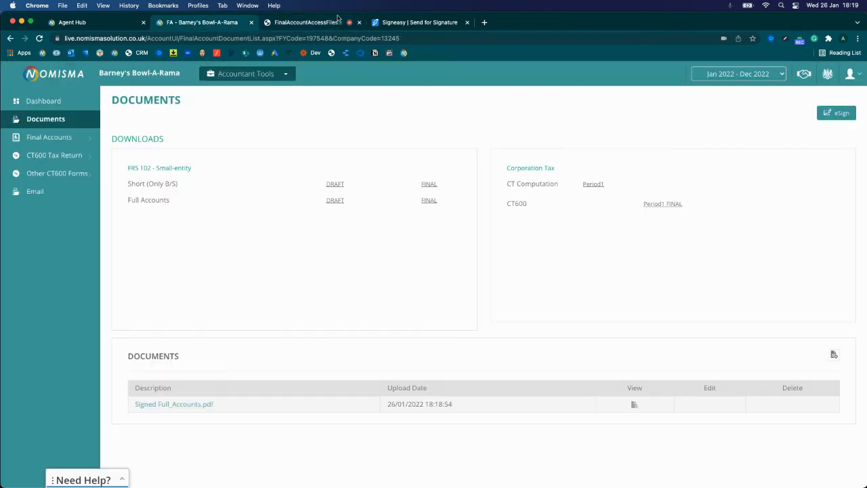
left_click(360, 23)
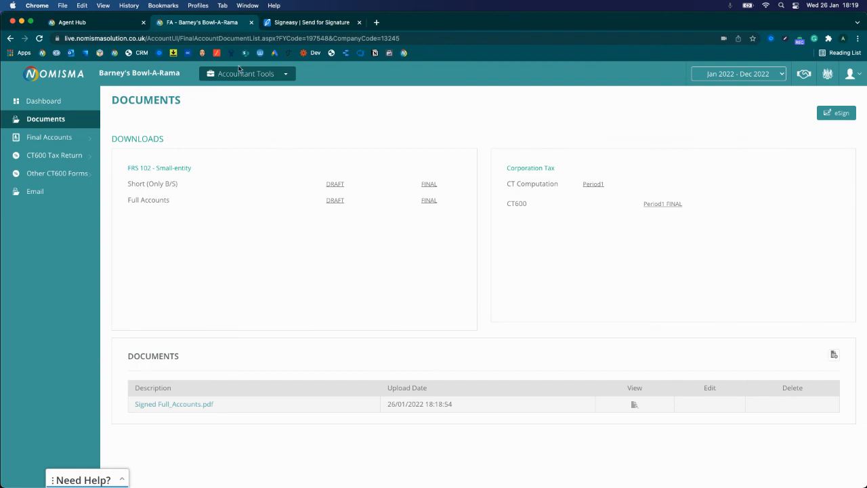